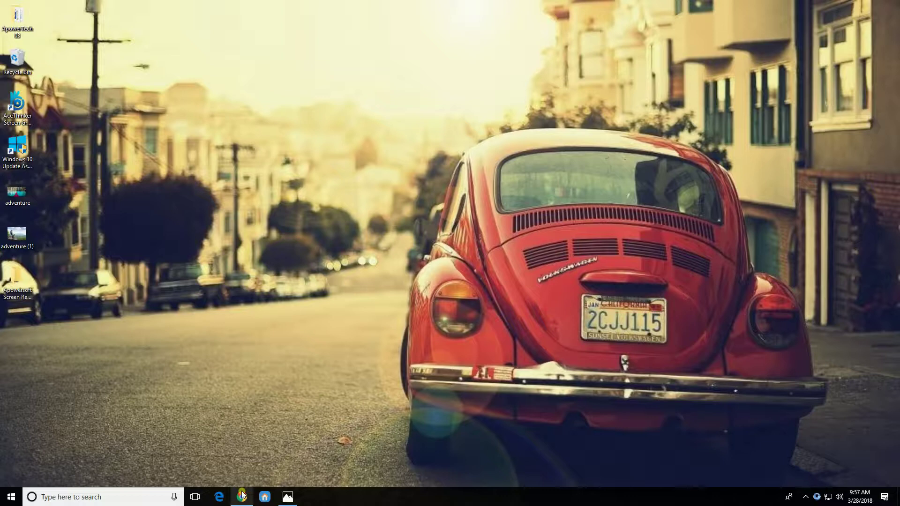
- Download the latest stable Greenshot installer from getgreenshot.org, then minimize Chrome to show the desktop
click(242, 496)
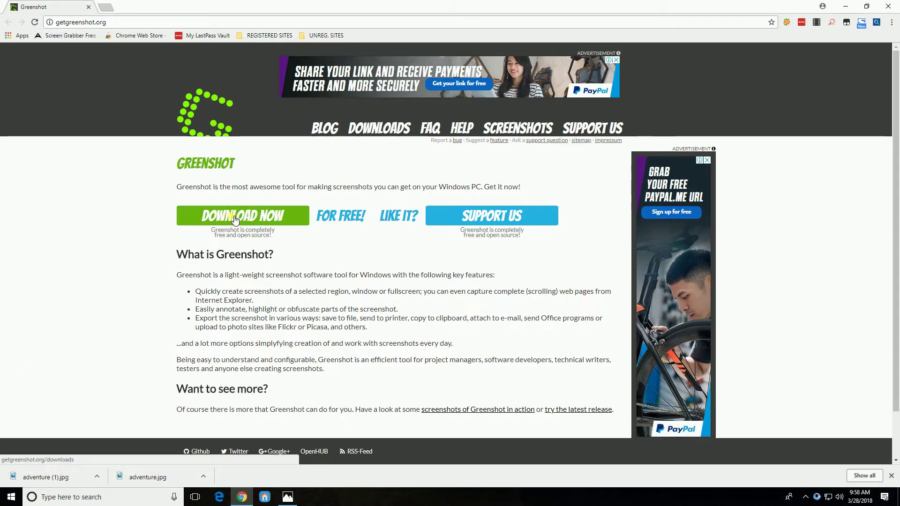
click(236, 219)
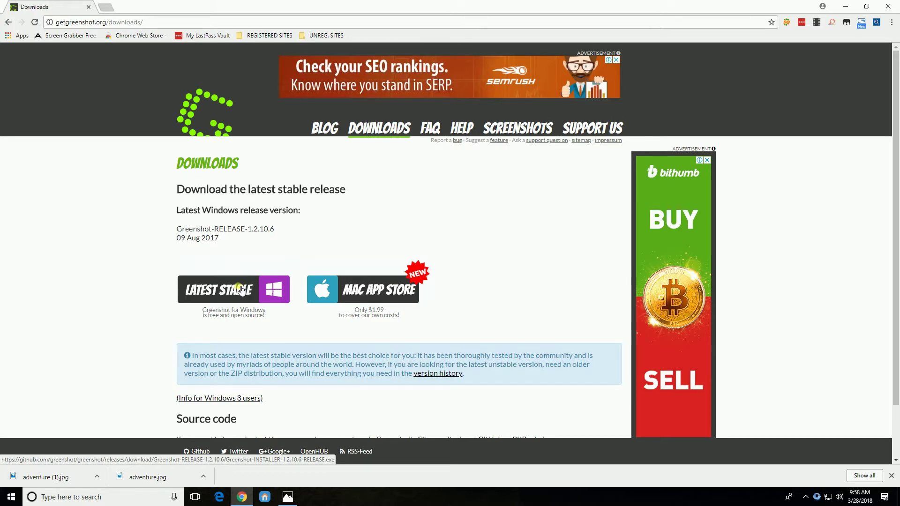
click(245, 293)
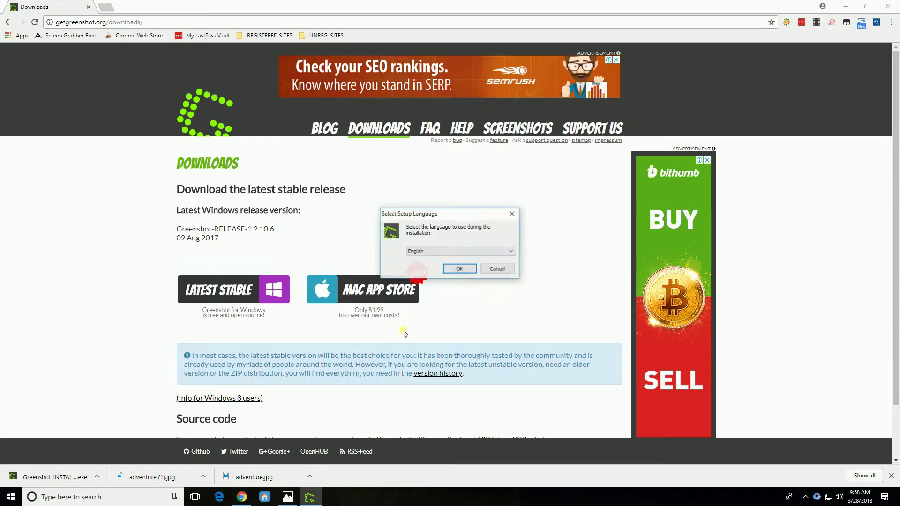
click(466, 204)
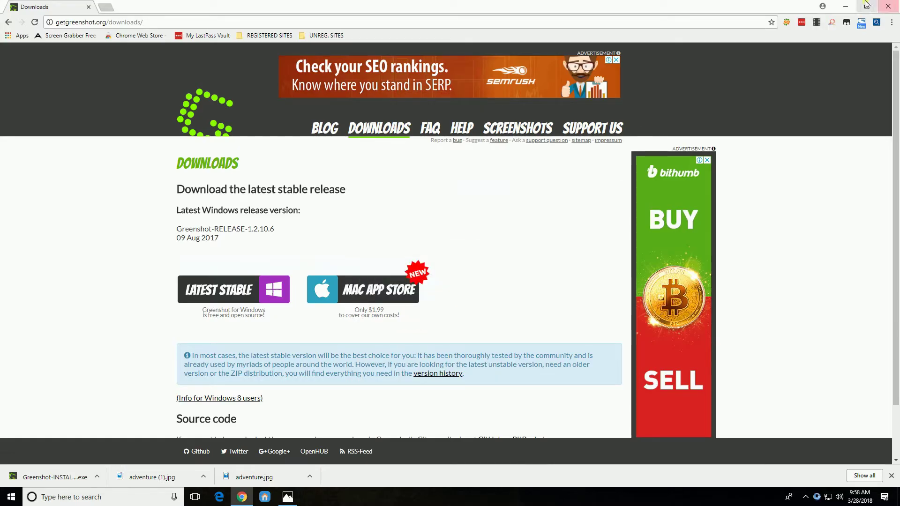
click(845, 6)
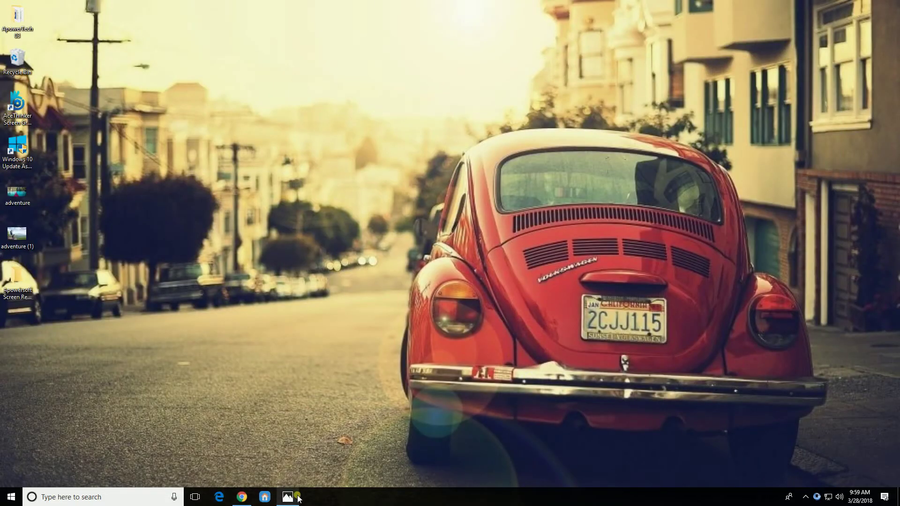
- Use Greenshot's Capture region to grab the cliffs and water from the adventure.jpg photo
click(288, 497)
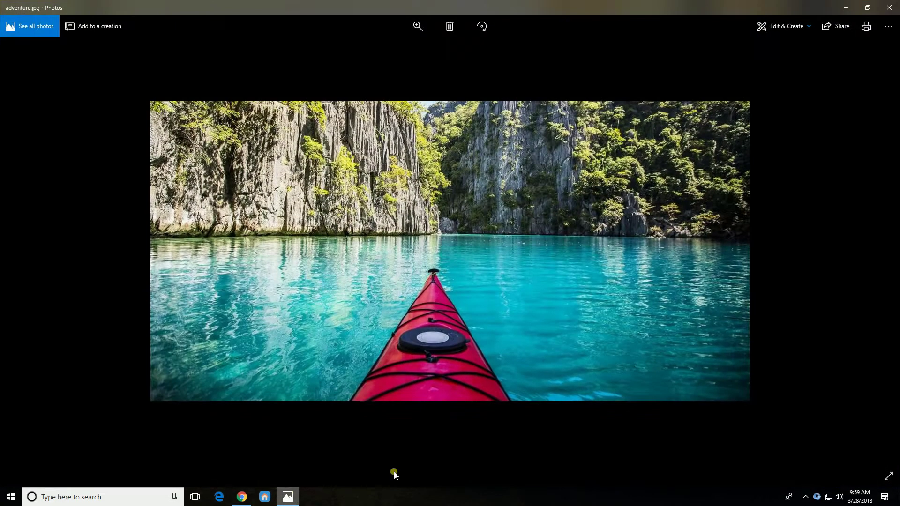
click(807, 498)
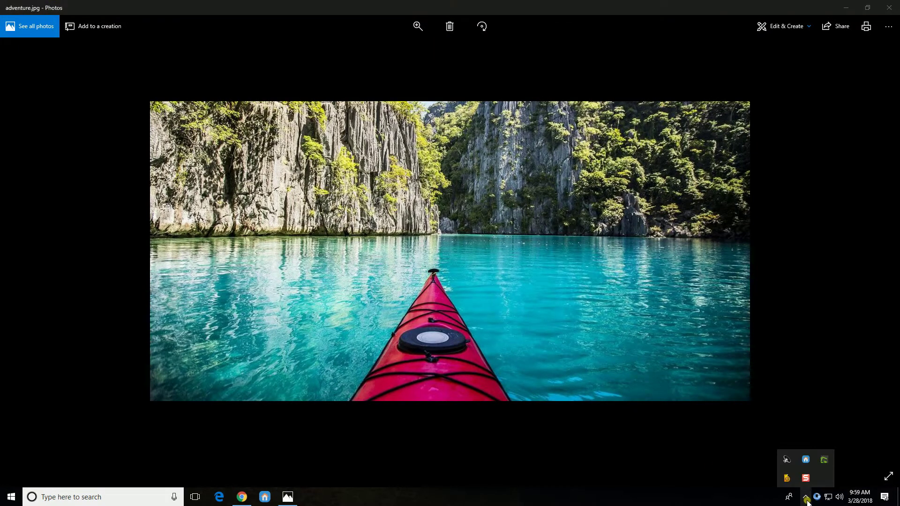
right_click(826, 460)
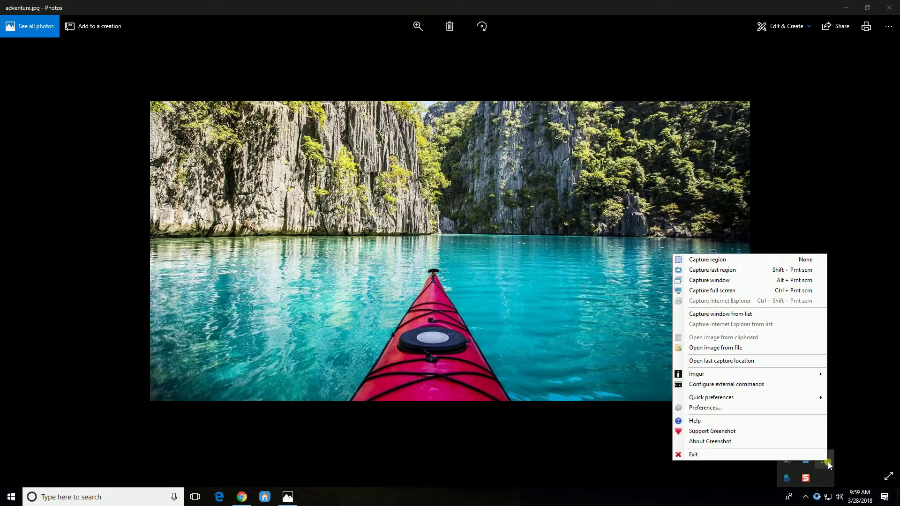
click(711, 261)
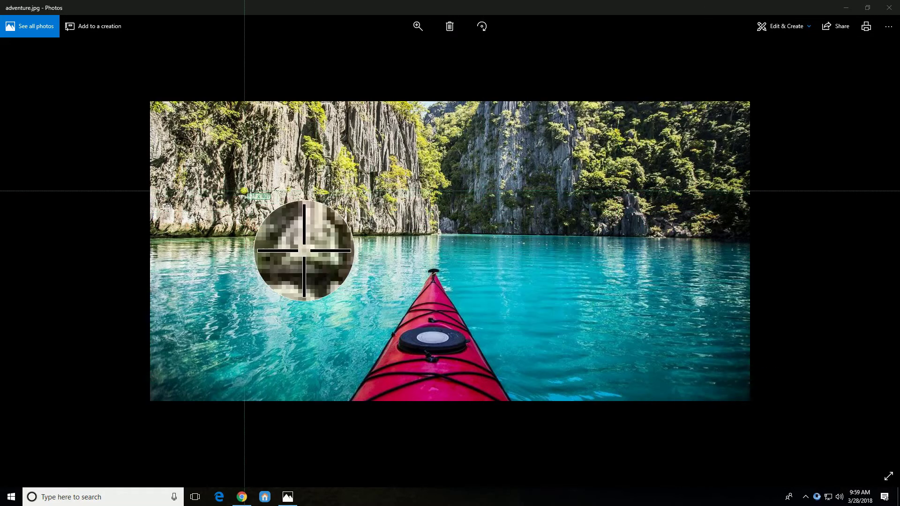
drag(191, 158, 353, 332)
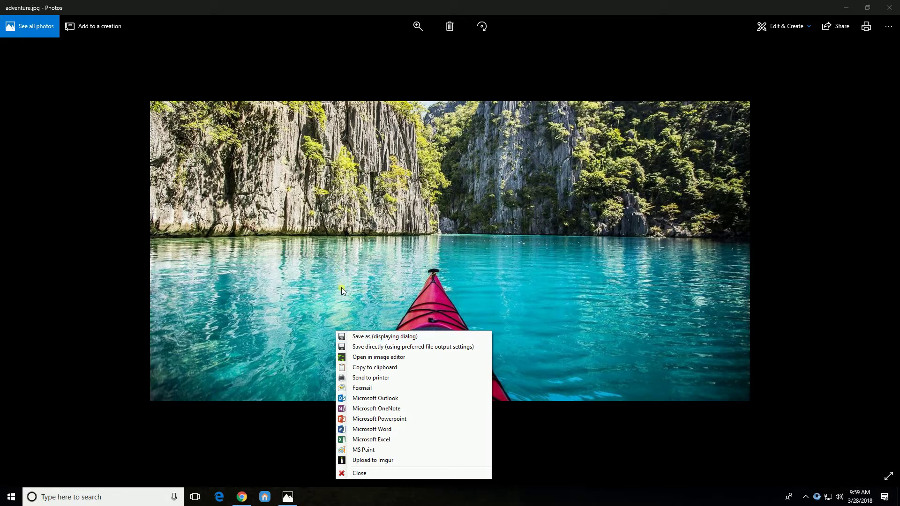
- Open the capture in the Greenshot image editor and outline the cliffs with a red rectangle
click(380, 357)
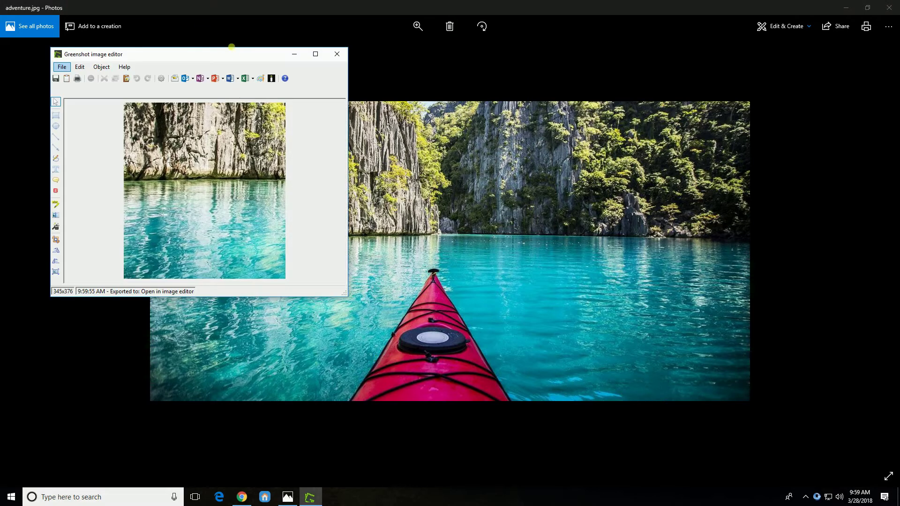
drag(228, 51, 421, 113)
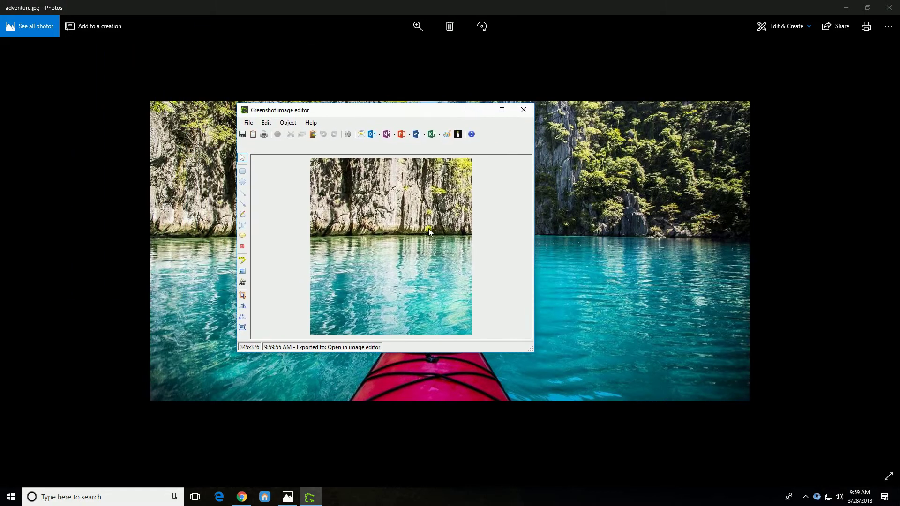
click(244, 172)
drag(331, 185, 440, 232)
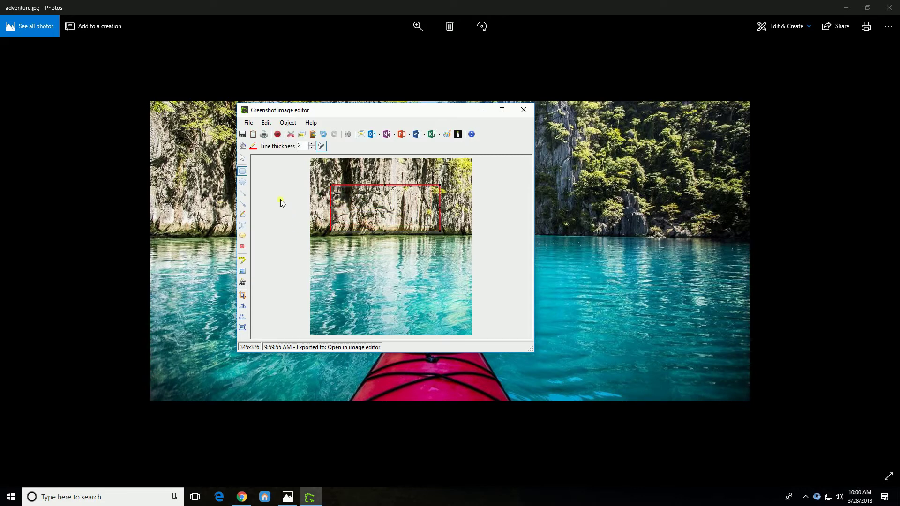
- Draw a red ellipse inside the rectangle and a red arrow pointing toward the waterline
click(243, 181)
drag(352, 198, 421, 218)
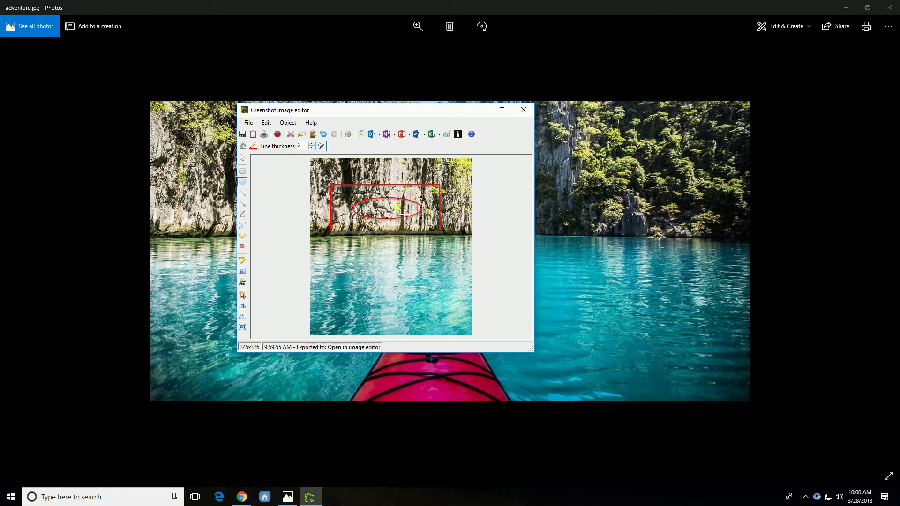
click(243, 204)
mouse_move(318, 265)
mouse_down()
mouse_move(344, 247)
mouse_move(338, 239)
mouse_up()
click(242, 192)
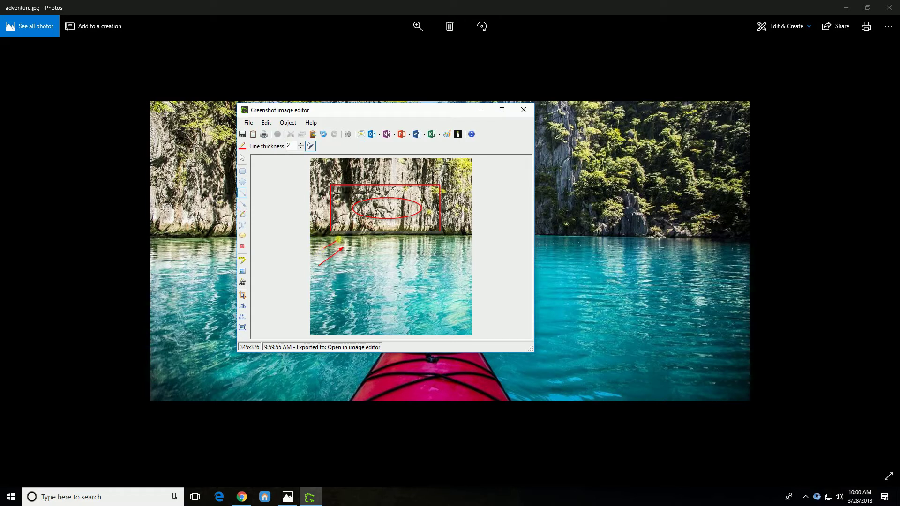
- Add text boxes to the image, committing a red 'River' label on the water below the cliffs
click(244, 227)
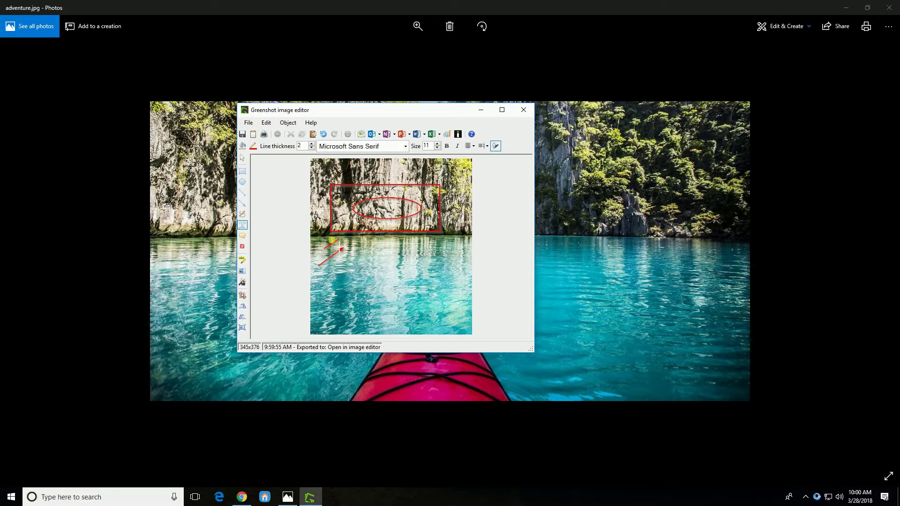
click(377, 214)
drag(384, 220, 445, 253)
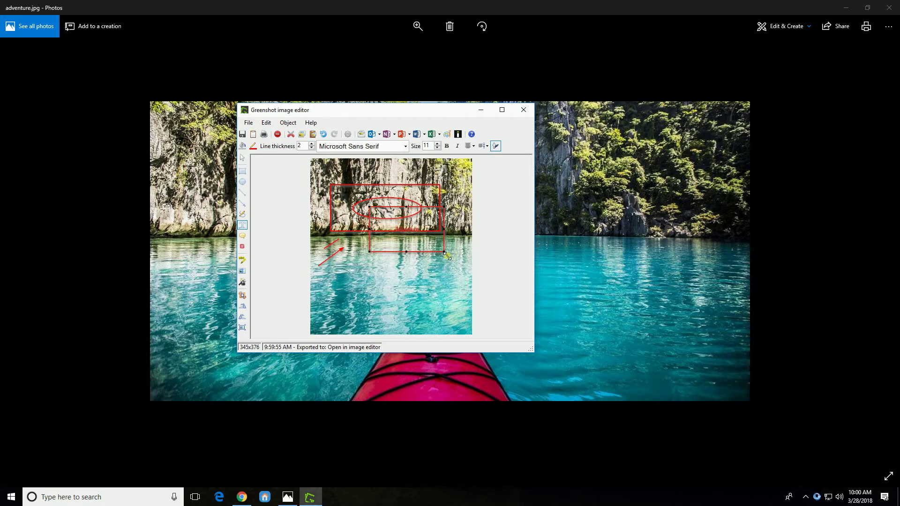
click(416, 240)
click(383, 205)
drag(389, 268, 428, 286)
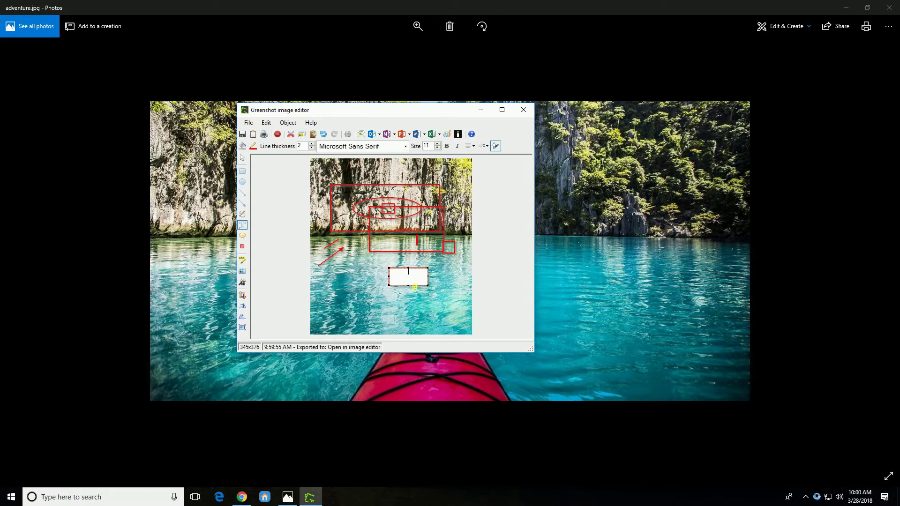
click(411, 282)
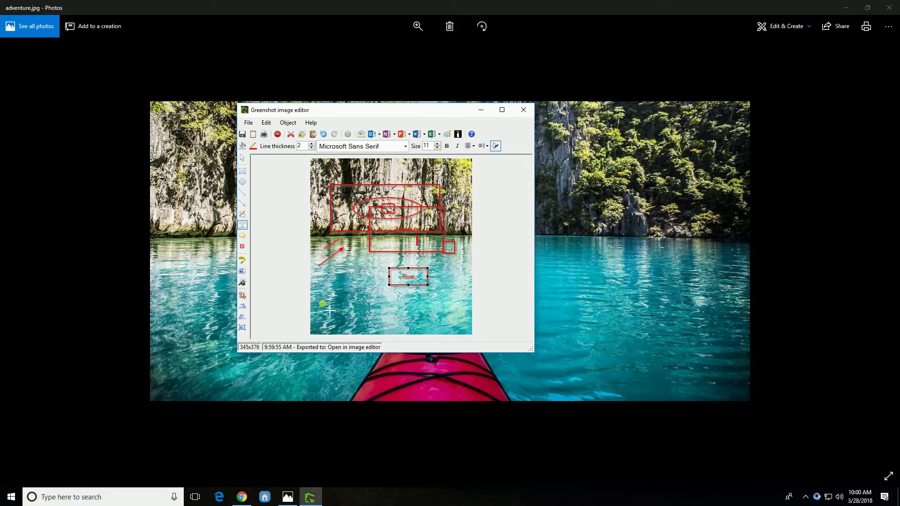
- Capture the 'Downloads - Google Chrome' window from Greenshot's window list and open it in the image editor
click(806, 497)
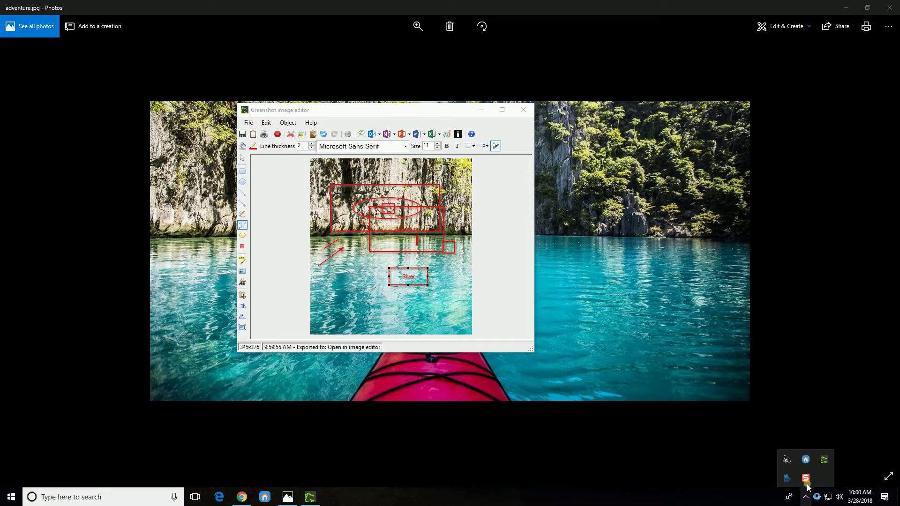
right_click(825, 462)
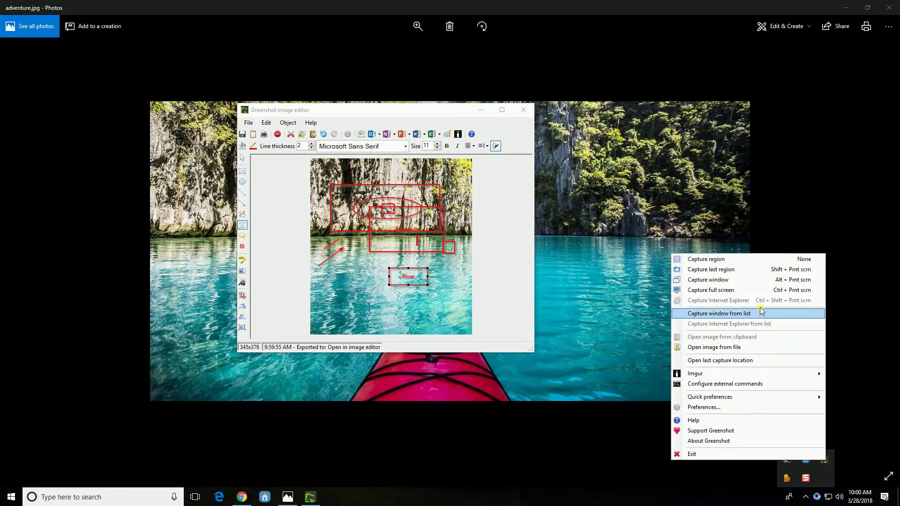
mouse_move(760, 318)
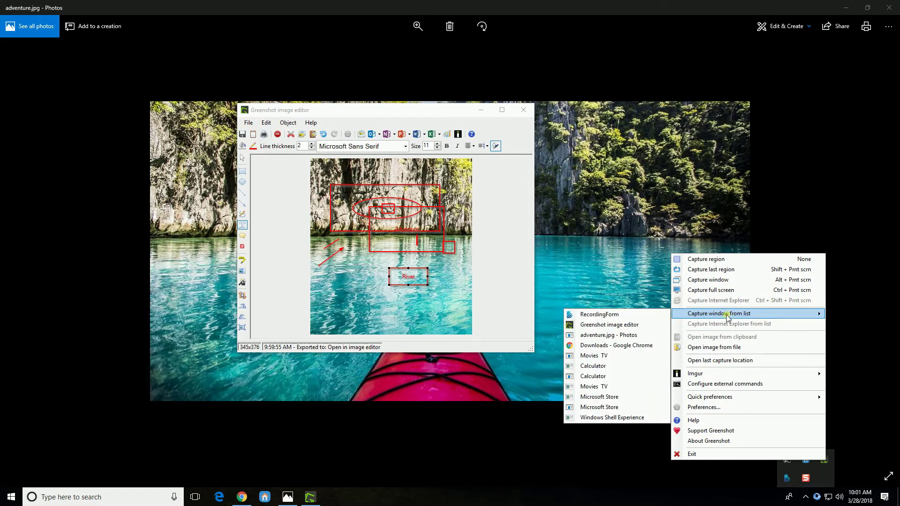
click(646, 346)
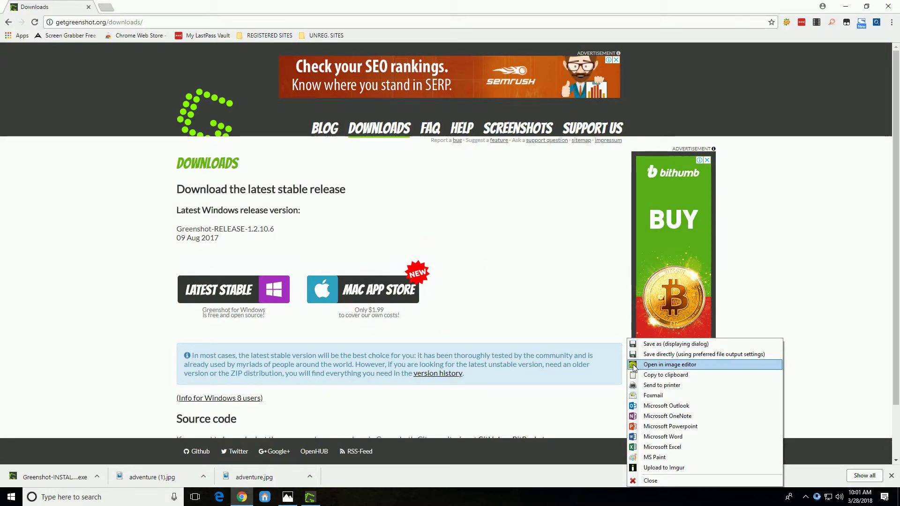
scroll(454, 310, down, 2)
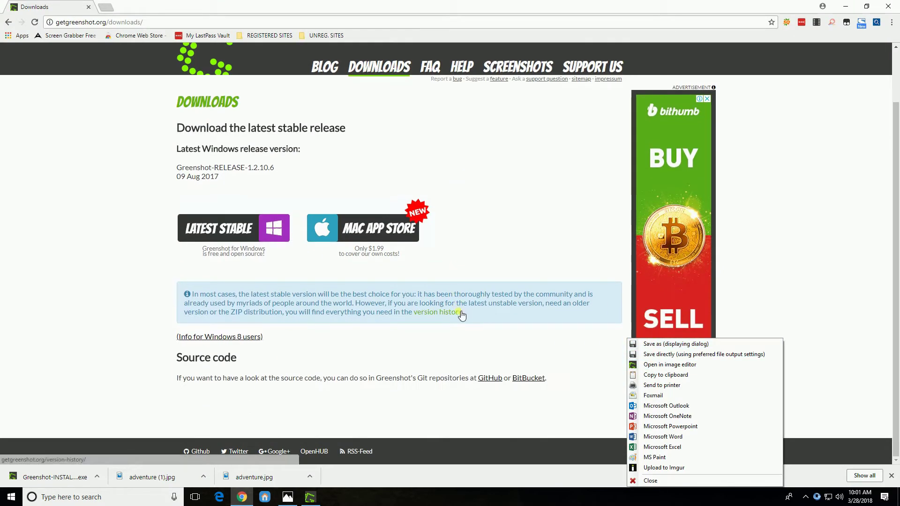
click(692, 365)
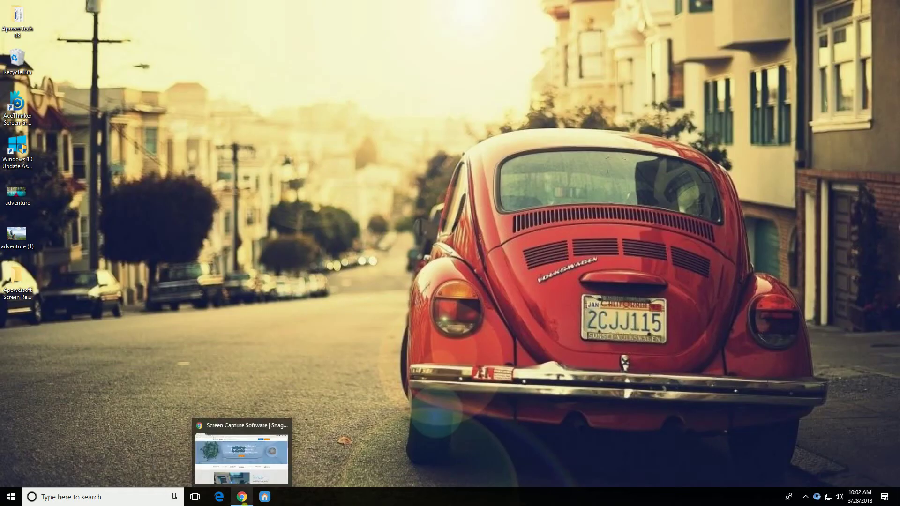
- Start the Snagit 15-day free trial download for Windows from TechSmith's Snagit page
click(242, 497)
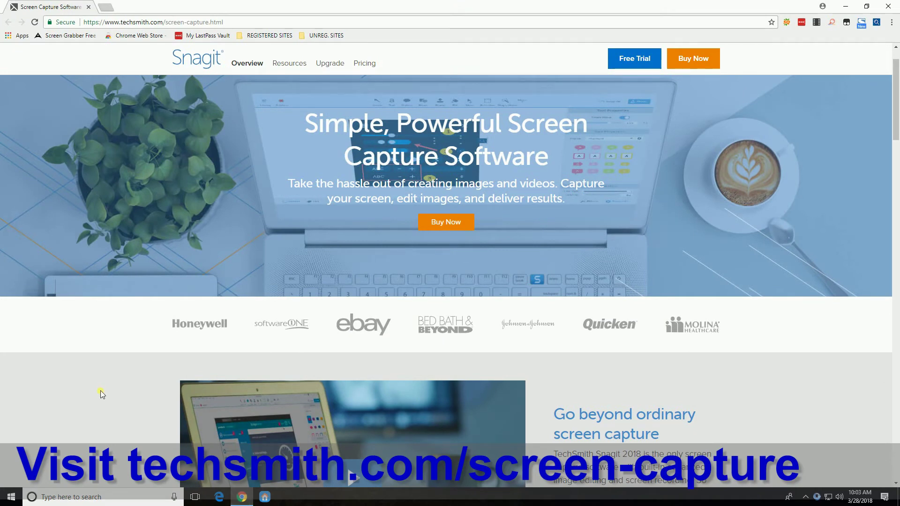
click(625, 62)
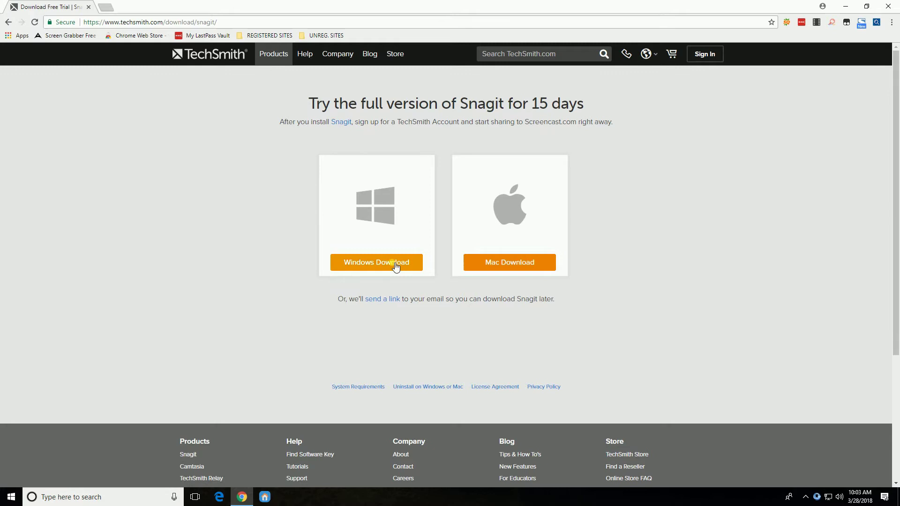
click(392, 264)
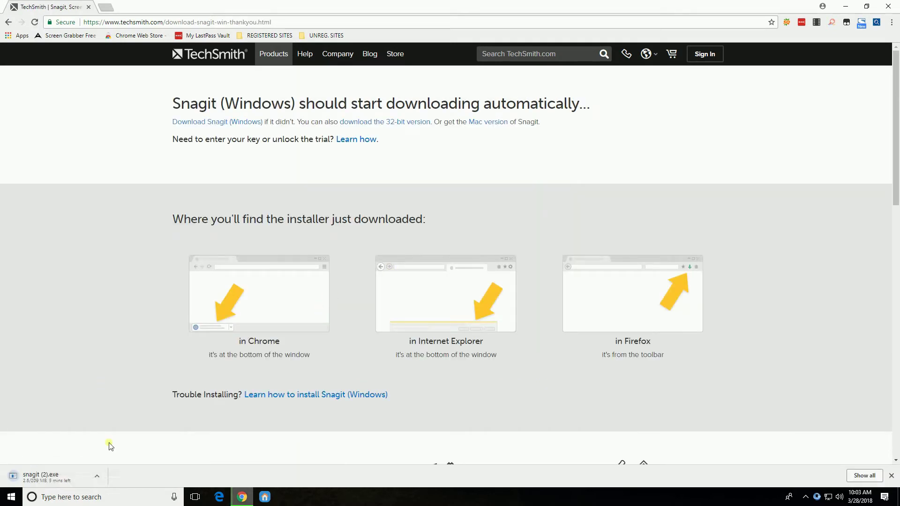
- Open Snagit from the tray overflow and set up a new Region image capture
click(100, 477)
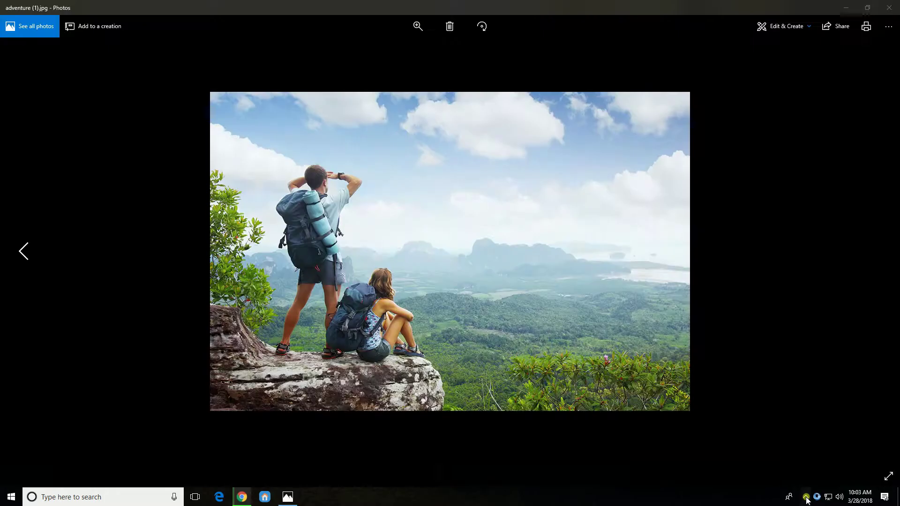
click(806, 498)
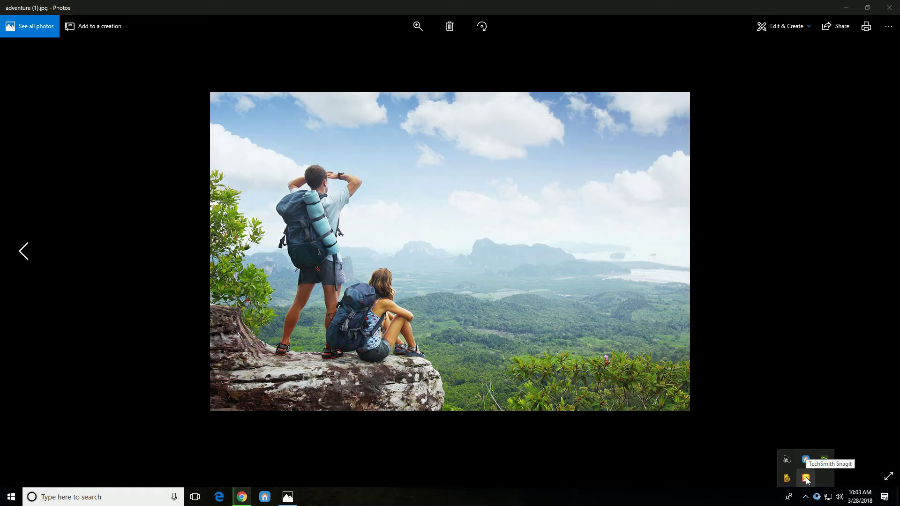
click(806, 478)
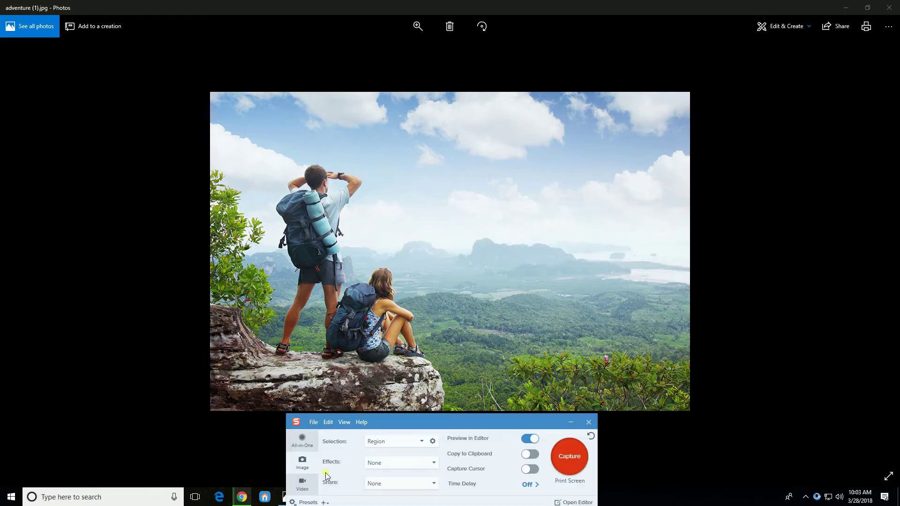
click(303, 465)
- Capture a 1018 x 450 px region of the hiking photo's sky and hikers
click(564, 456)
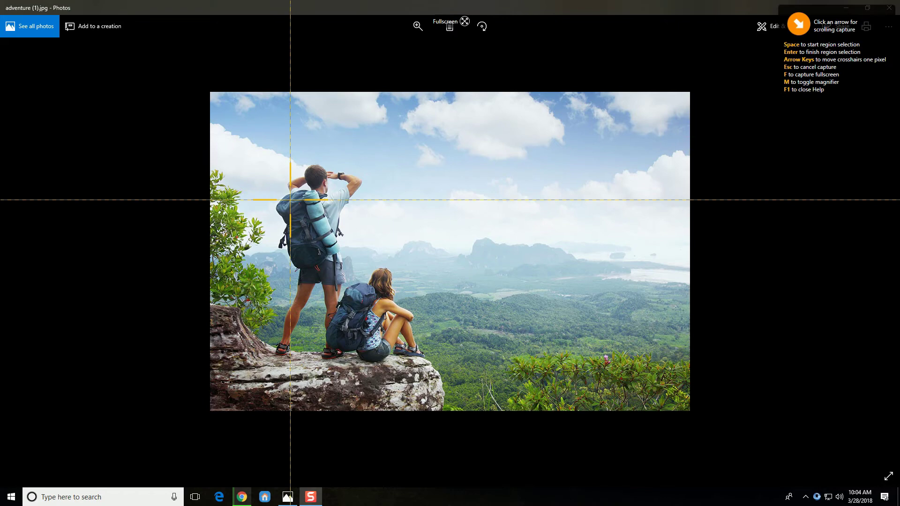
drag(212, 94, 689, 306)
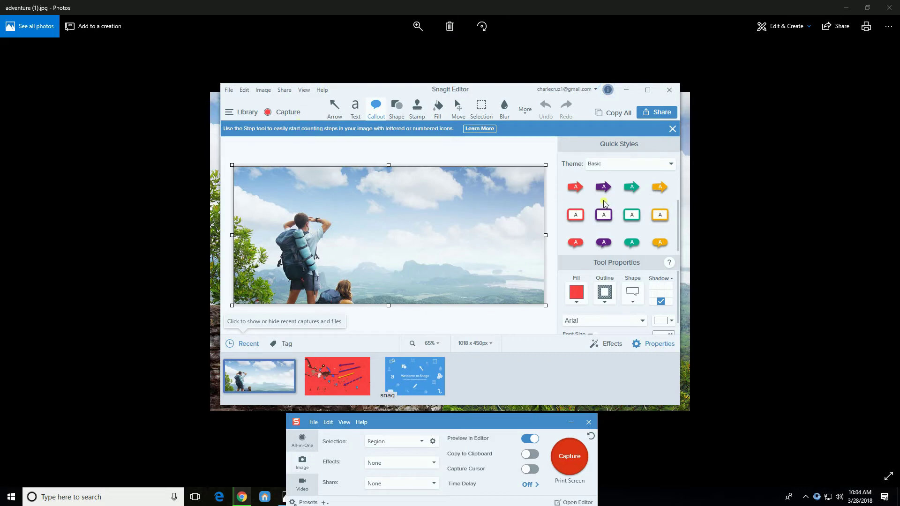
- Blur both hikers, with a second blur pass over the standing hiker's body
click(506, 110)
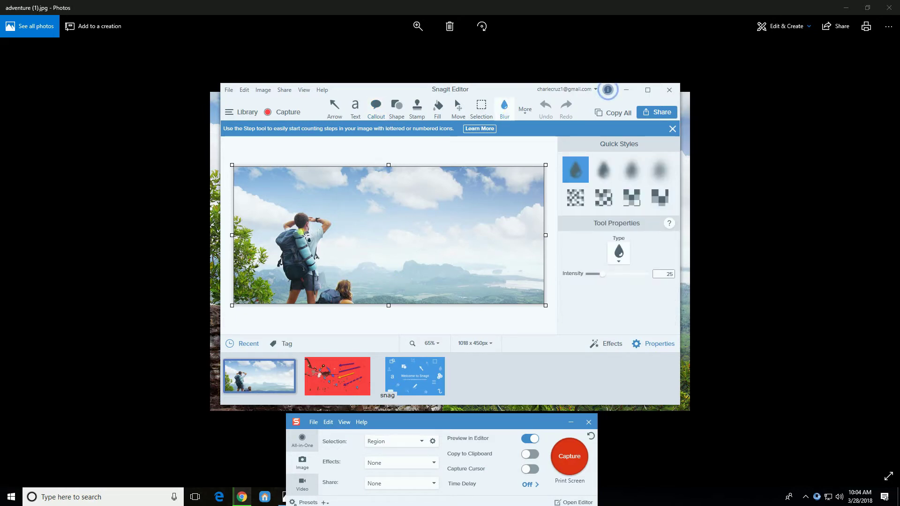
mouse_move(295, 223)
mouse_down()
mouse_move(315, 263)
mouse_move(363, 310)
mouse_up()
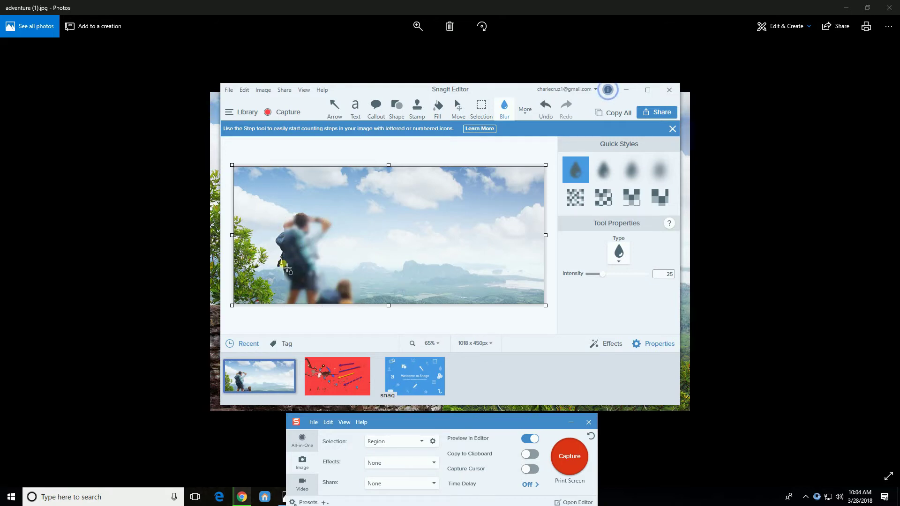
mouse_move(277, 224)
mouse_down()
mouse_move(283, 260)
mouse_move(310, 303)
mouse_move(343, 315)
mouse_up()
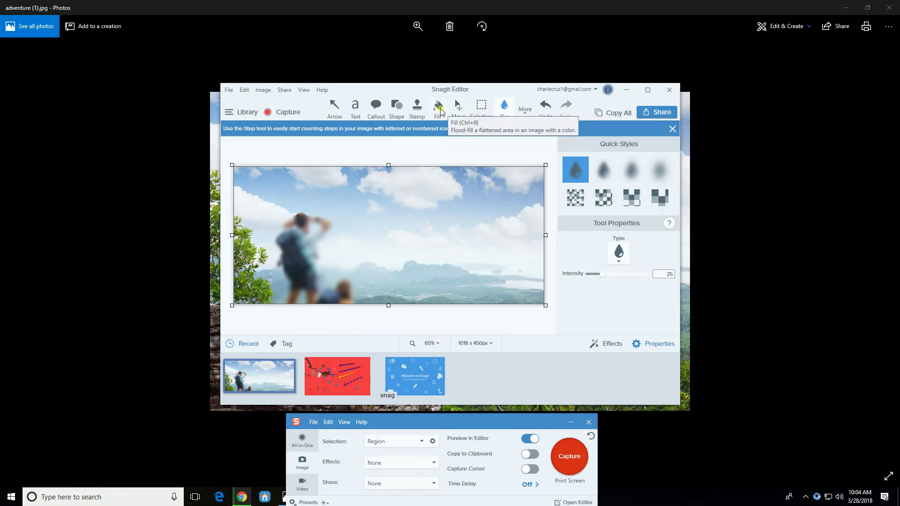
- Flood-fill the blurred standing hiker's backpack and clothing with red
click(438, 107)
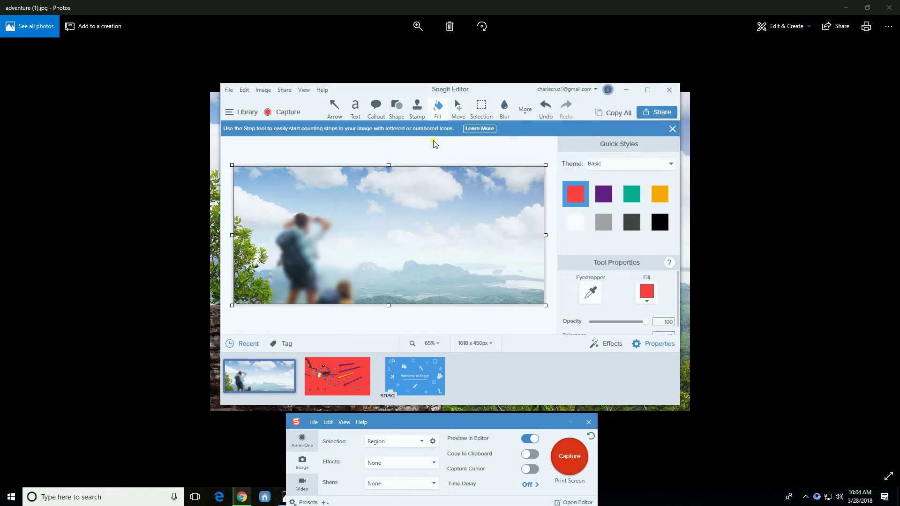
click(307, 243)
click(302, 270)
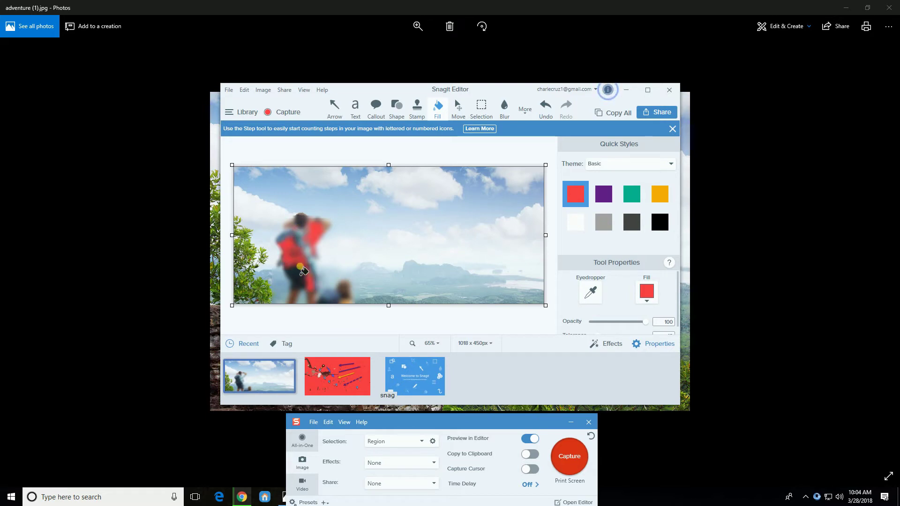
- Add a red callout reading 'Hooray!' pointing at the hiker
click(377, 106)
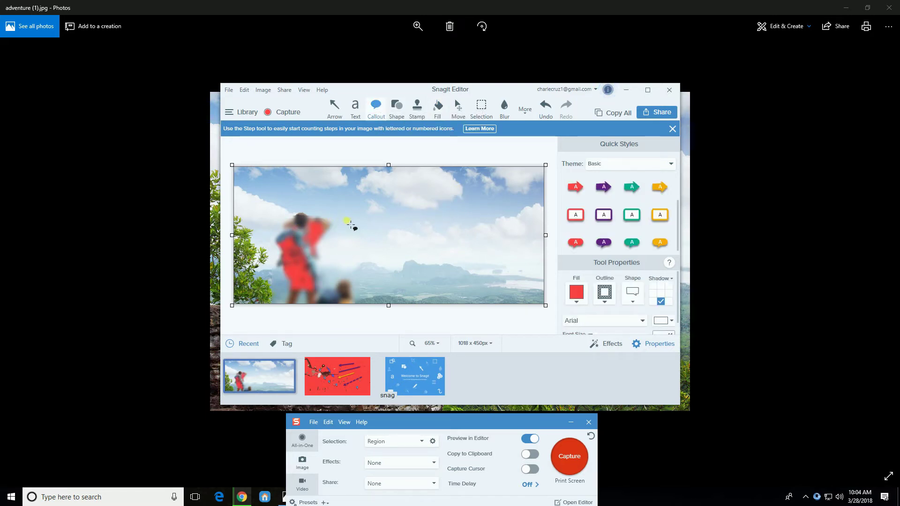
drag(347, 221, 444, 265)
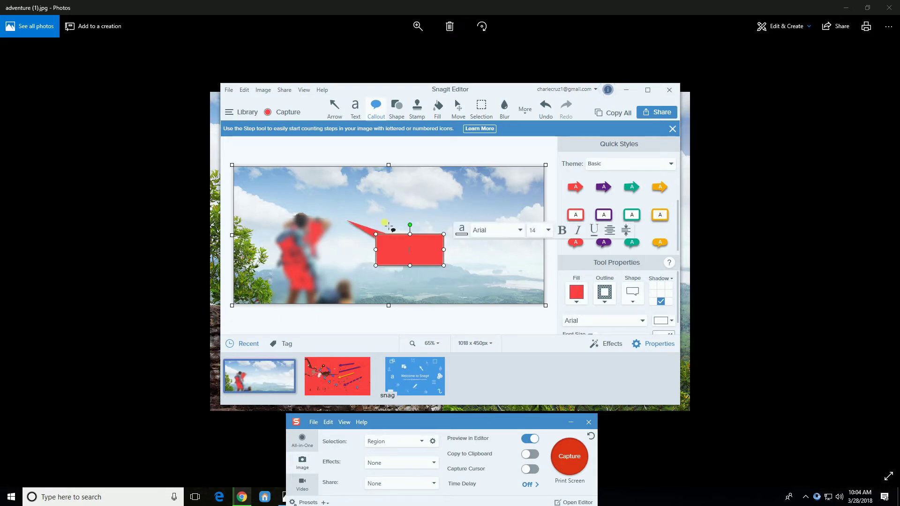
text(Hooray!)
- Type a red 'Sky' text label in the sky above the callout
click(355, 110)
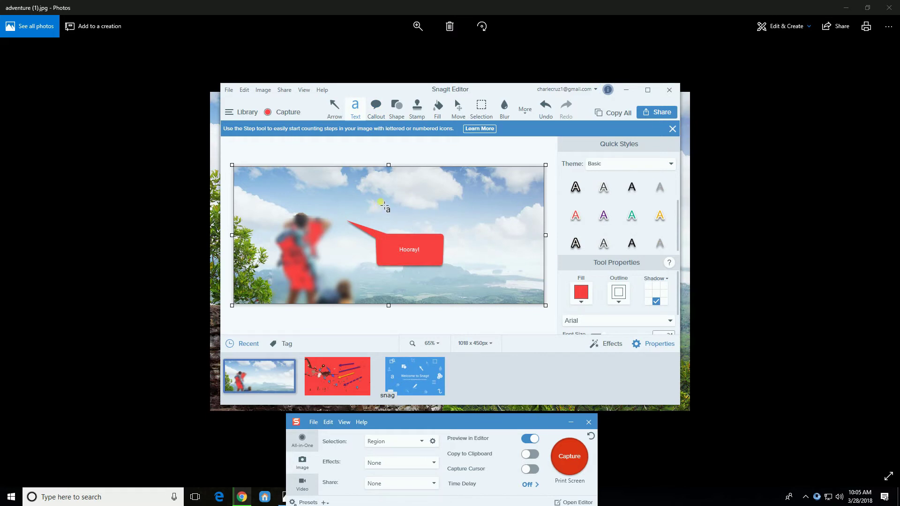
drag(379, 199, 490, 230)
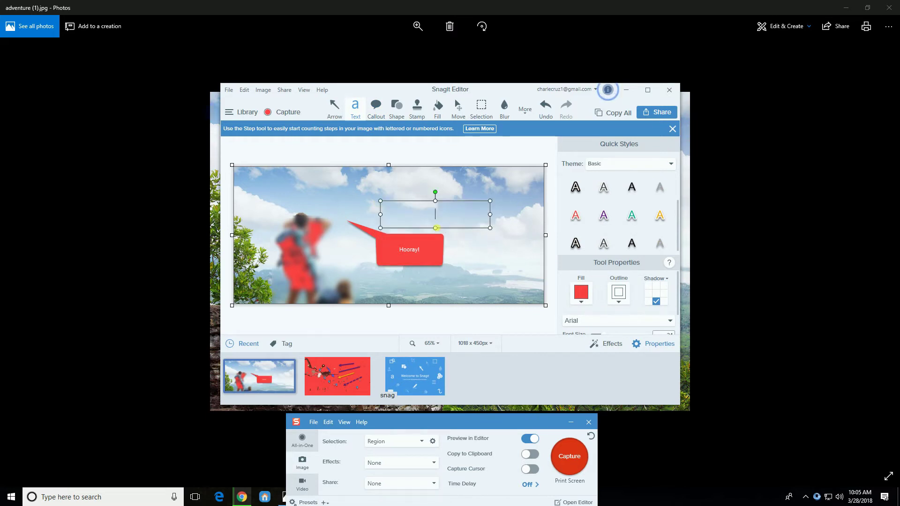
text(Sky)
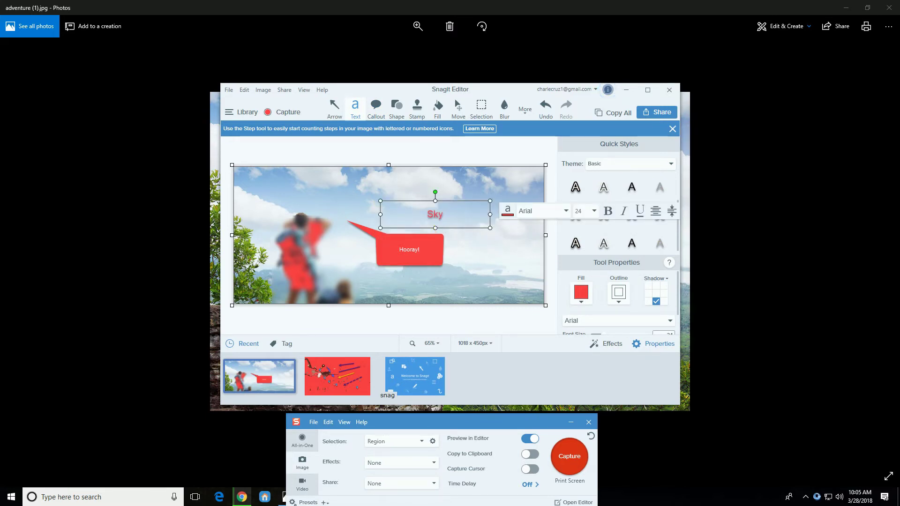
- Draw a red ellipse on the lower right of the photo, with green and yellow rounded rectangles stacked above it
click(396, 109)
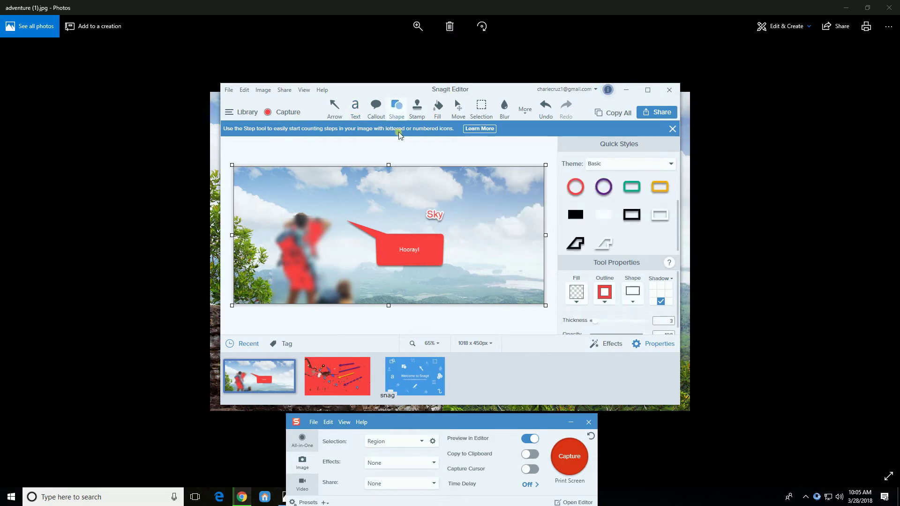
click(576, 187)
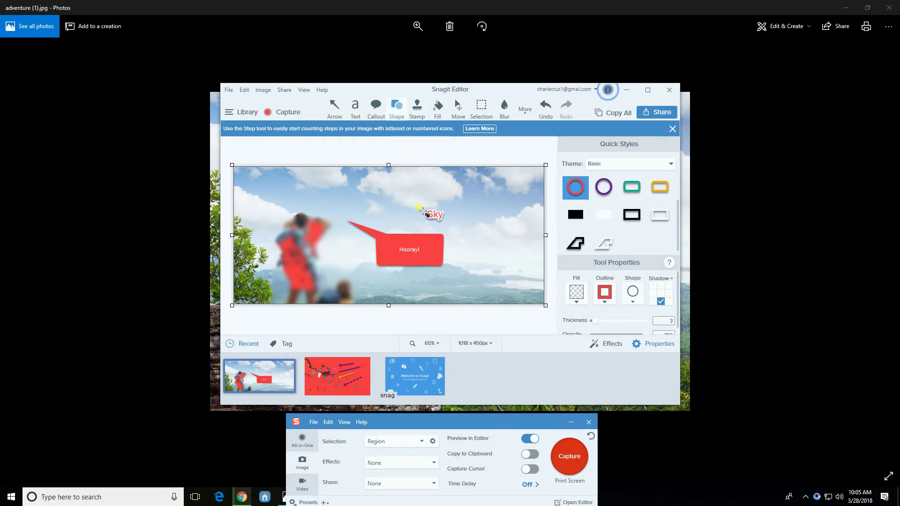
drag(486, 278, 522, 294)
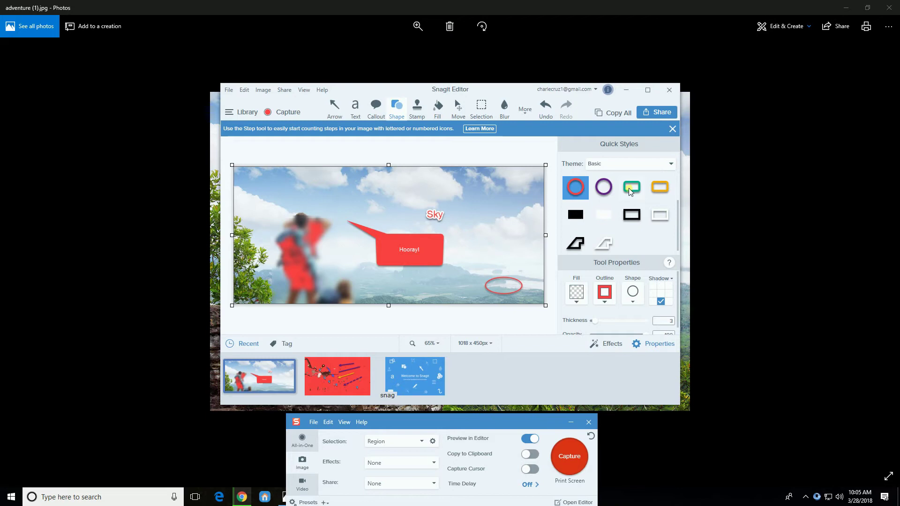
drag(488, 253, 526, 271)
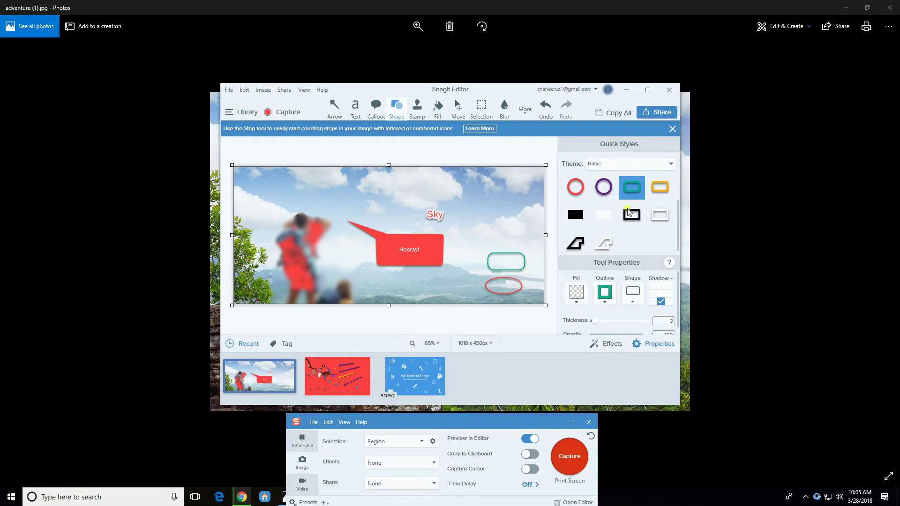
click(657, 188)
drag(477, 219, 523, 244)
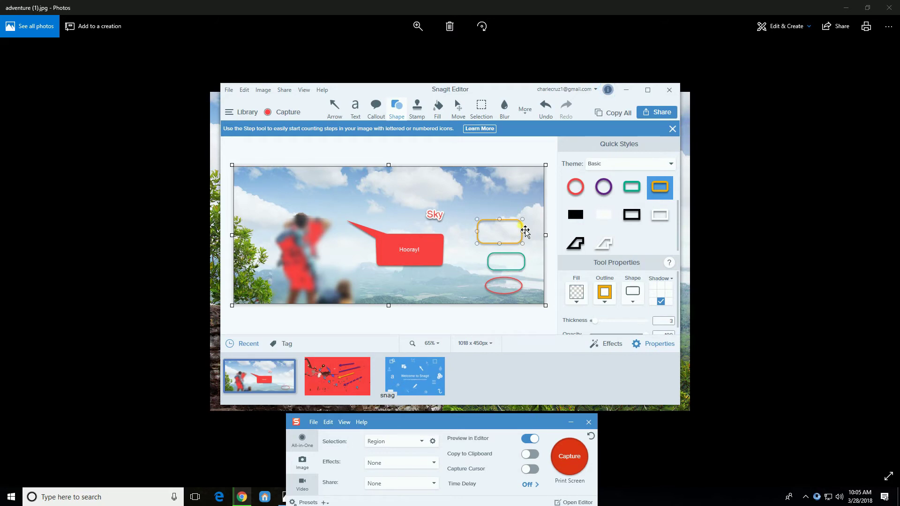
click(330, 142)
- Try the pencil and red-dot pointer stamps, then place blue star stamps at the Hooray callout's corners
click(415, 107)
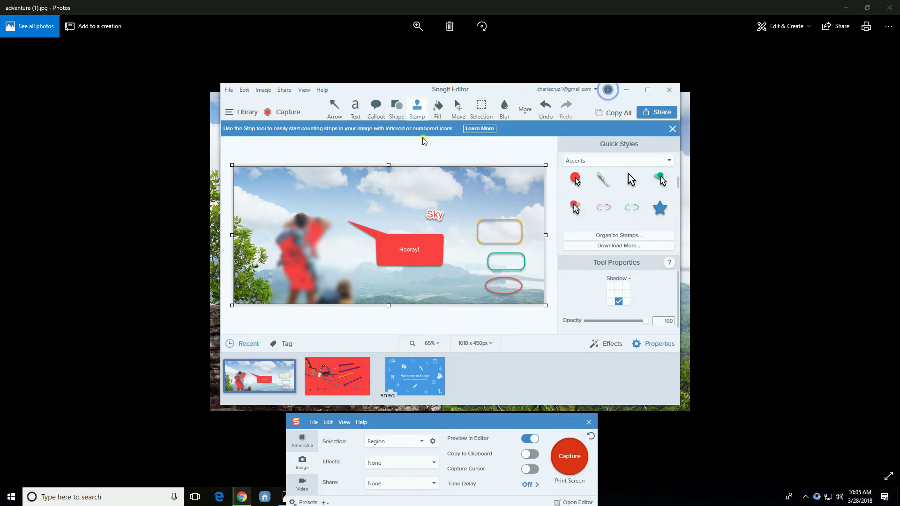
click(601, 184)
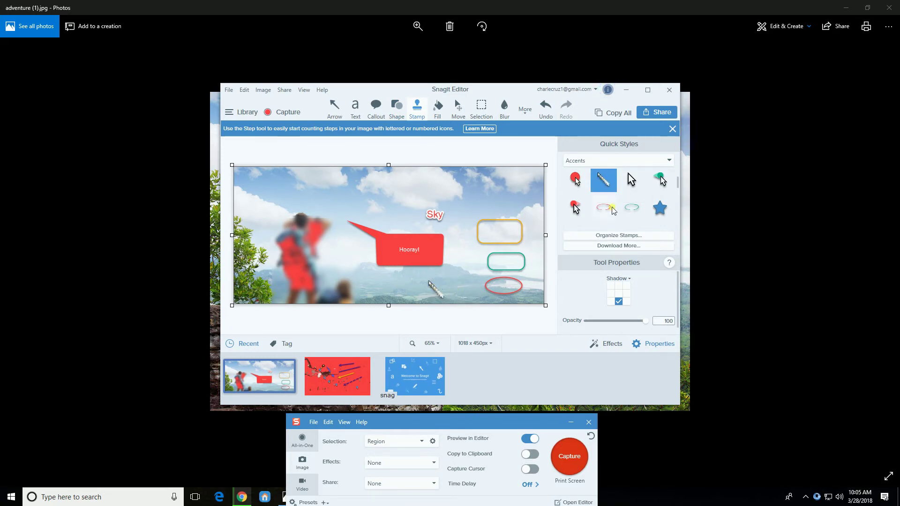
click(575, 205)
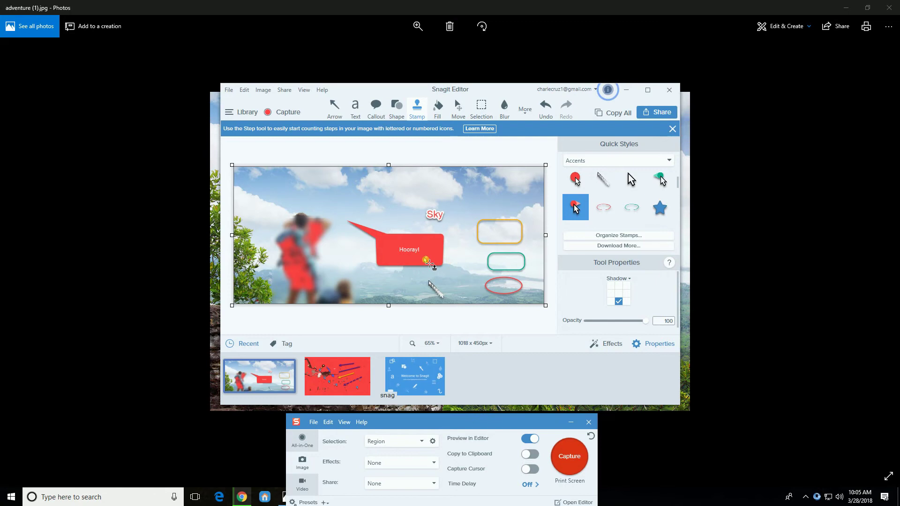
click(660, 208)
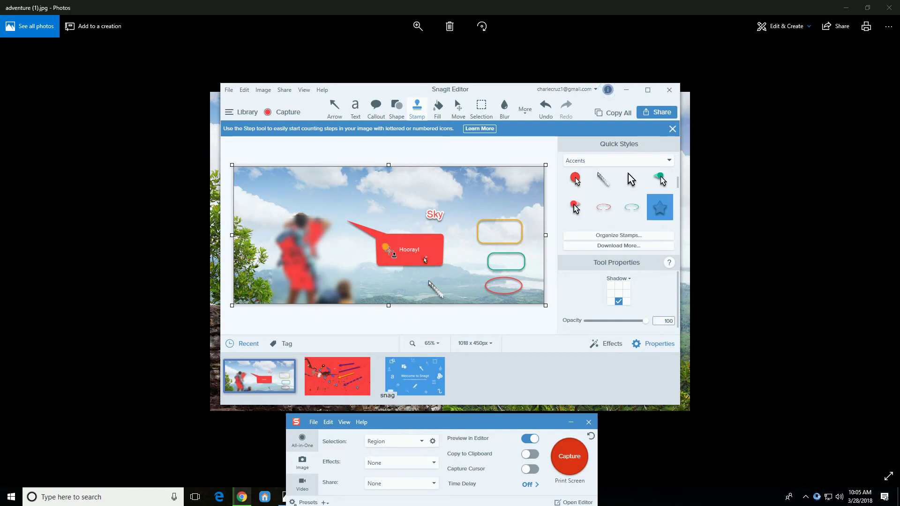
click(384, 257)
click(436, 242)
click(438, 261)
click(339, 389)
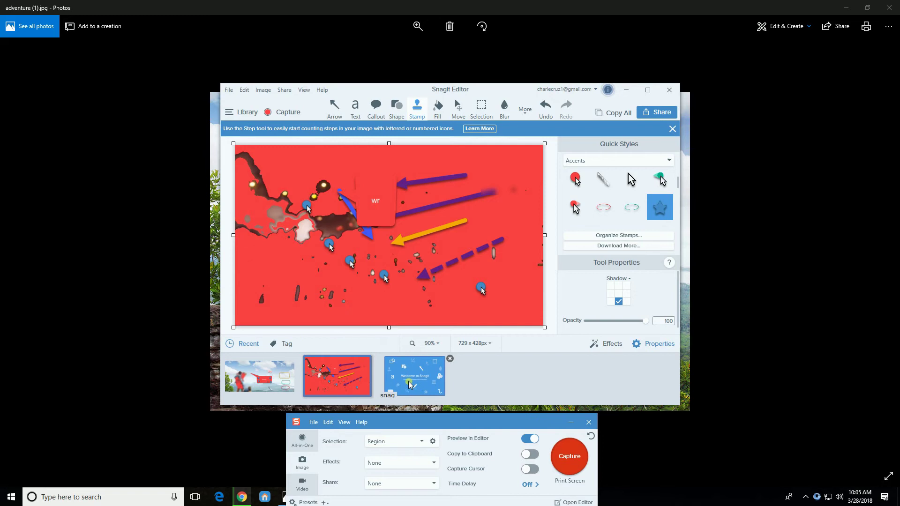
click(283, 378)
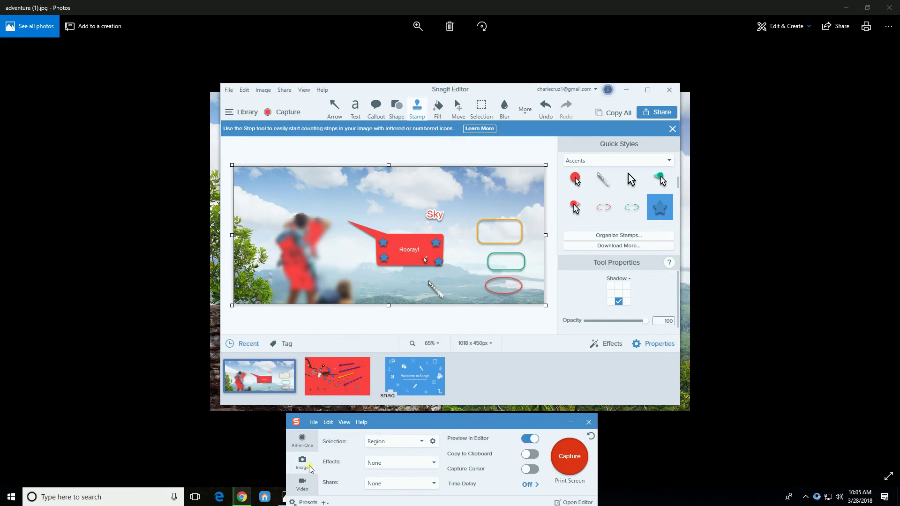
- Switch Snagit's capture to video and mark a 926 x 522 region over the hiking photo
drag(403, 425, 410, 304)
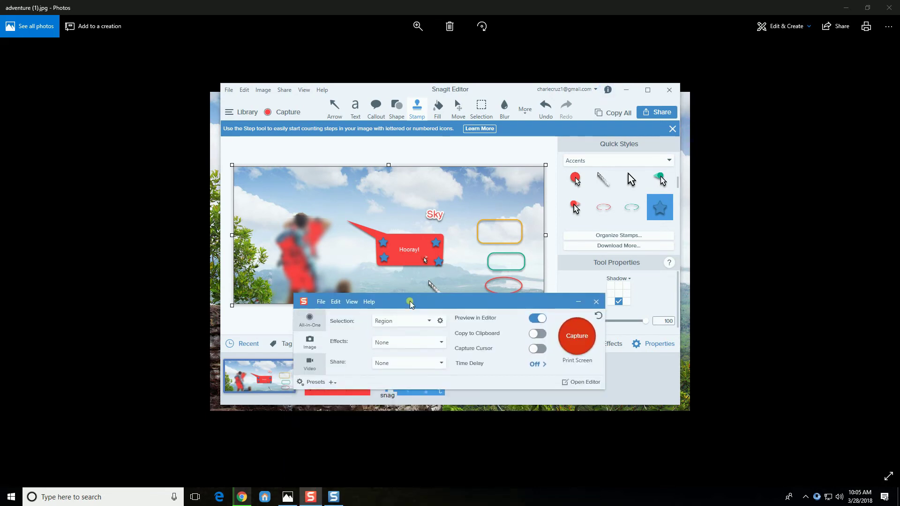
click(309, 365)
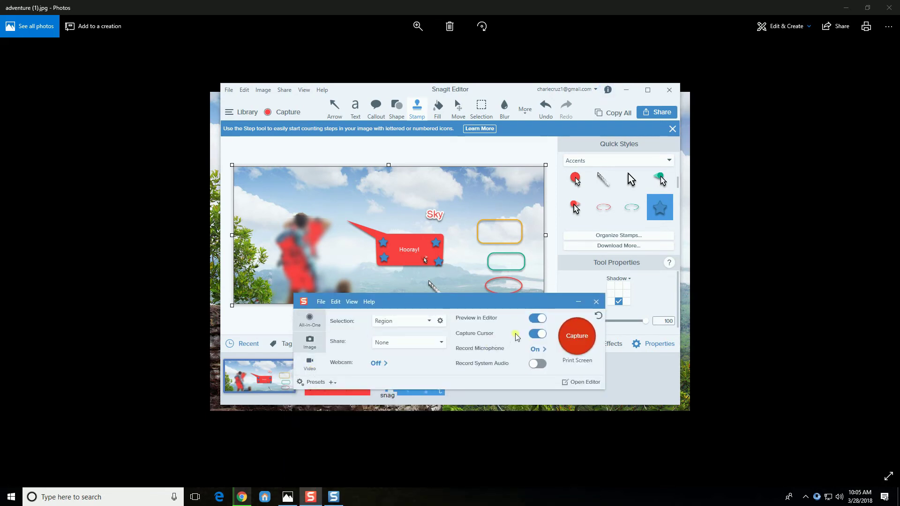
click(580, 337)
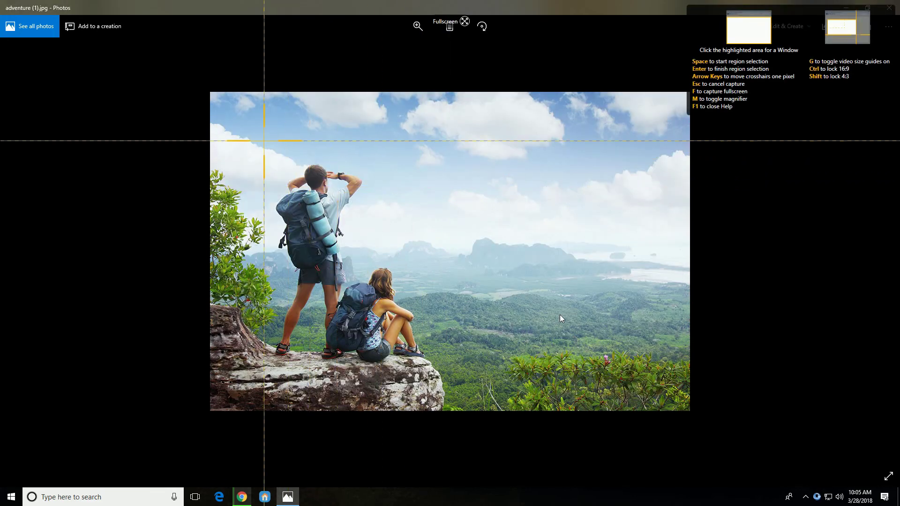
drag(264, 141, 698, 385)
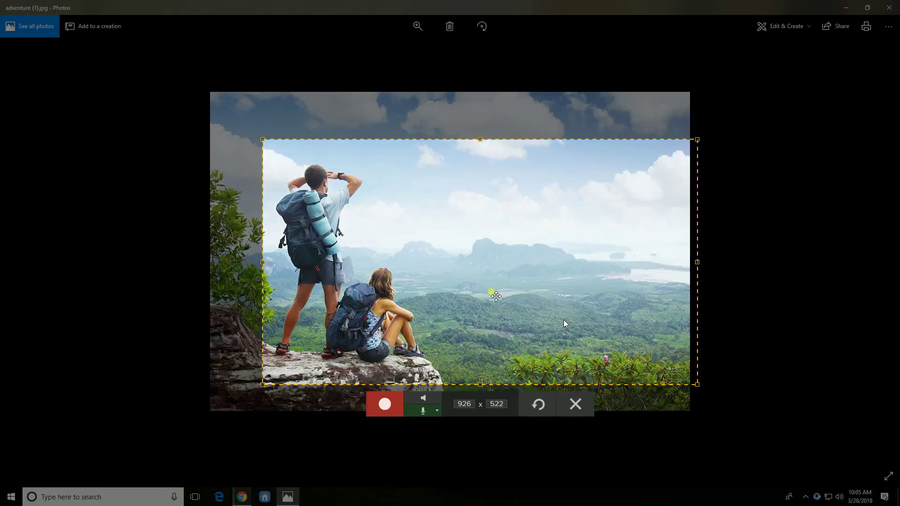
- Record the marked region briefly, then pause and stop the recording
click(392, 407)
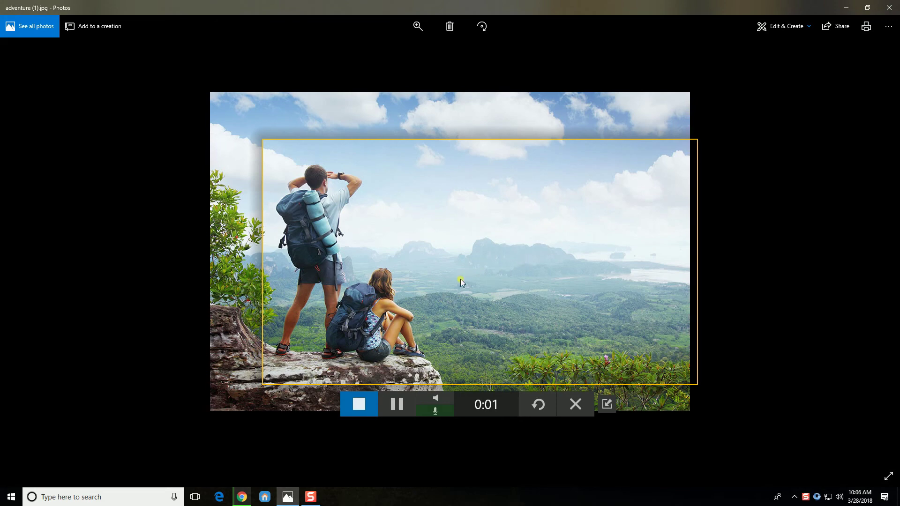
click(393, 407)
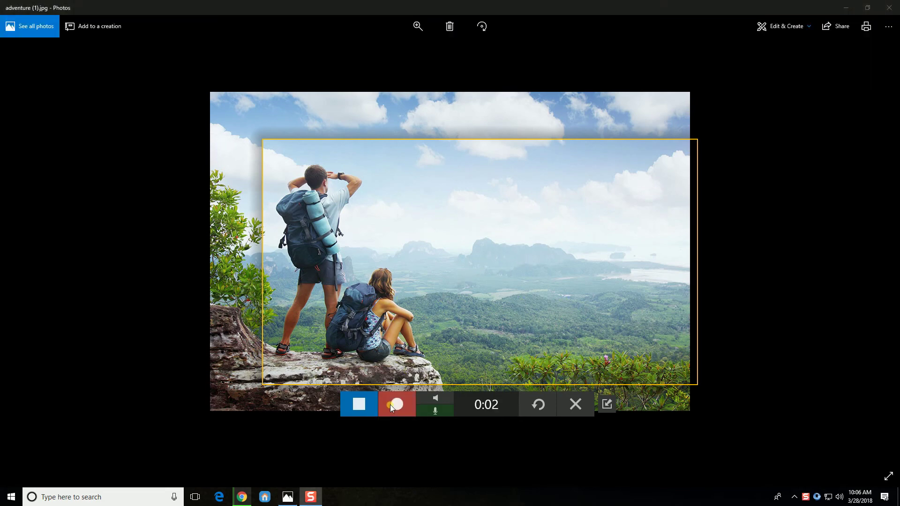
click(366, 403)
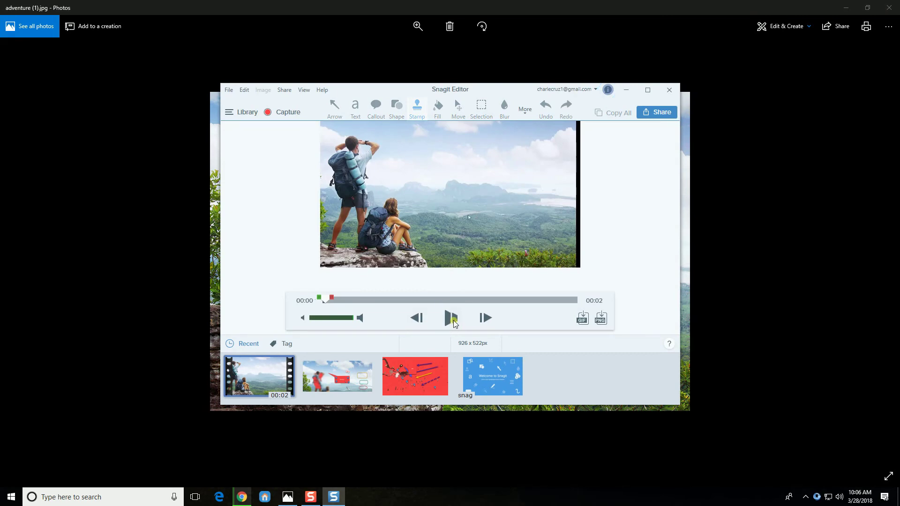
- Play back the Snagit clip, capture a kayak-photo region with Greenshot, and blur the hiker in Snagit
click(451, 319)
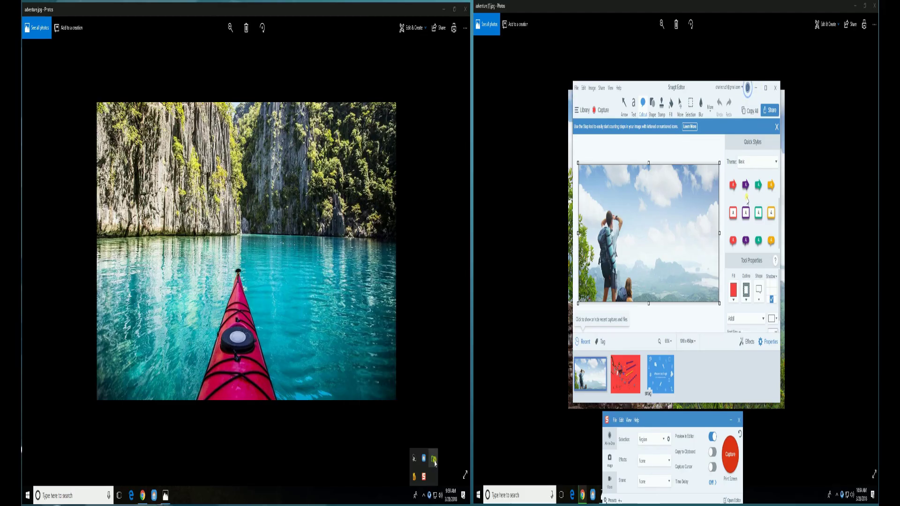
right_click(415, 477)
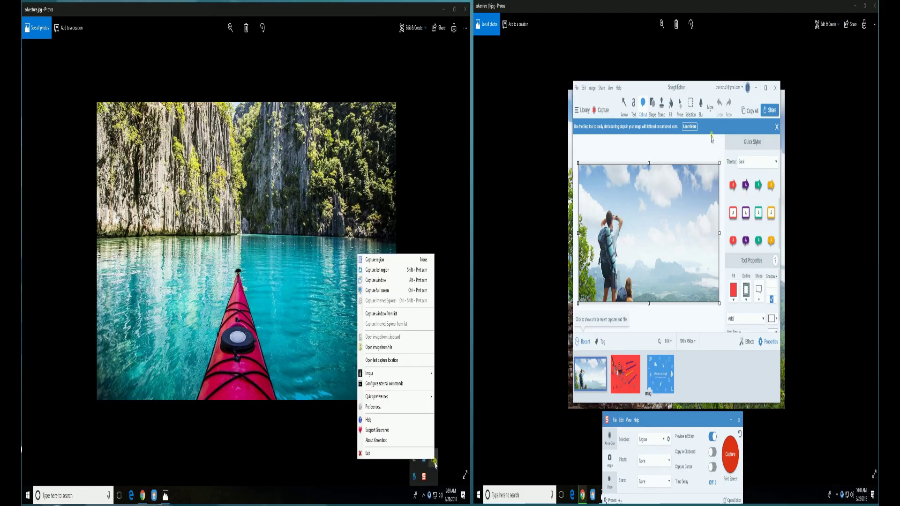
click(376, 261)
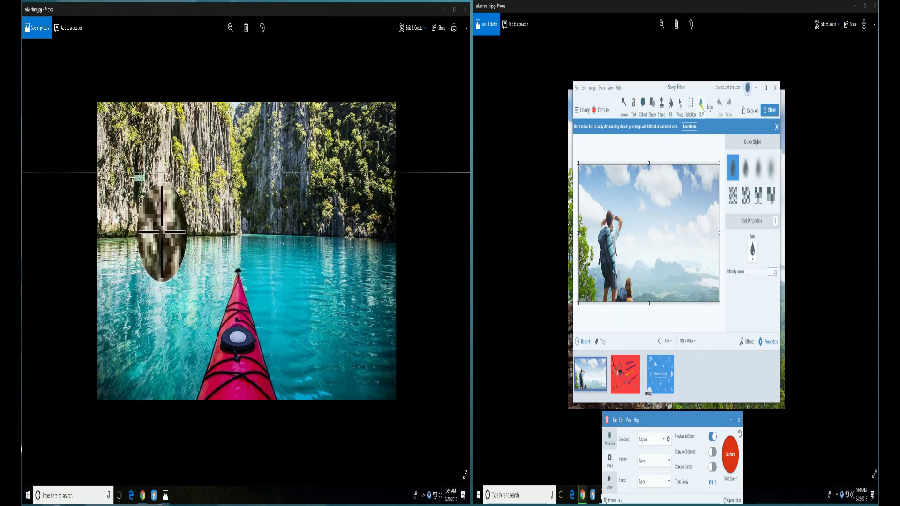
drag(119, 161, 197, 335)
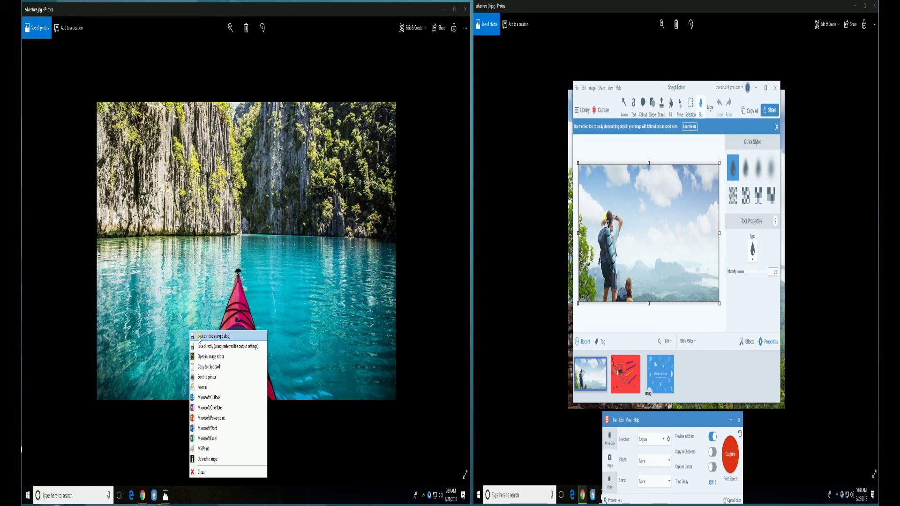
drag(606, 218, 636, 310)
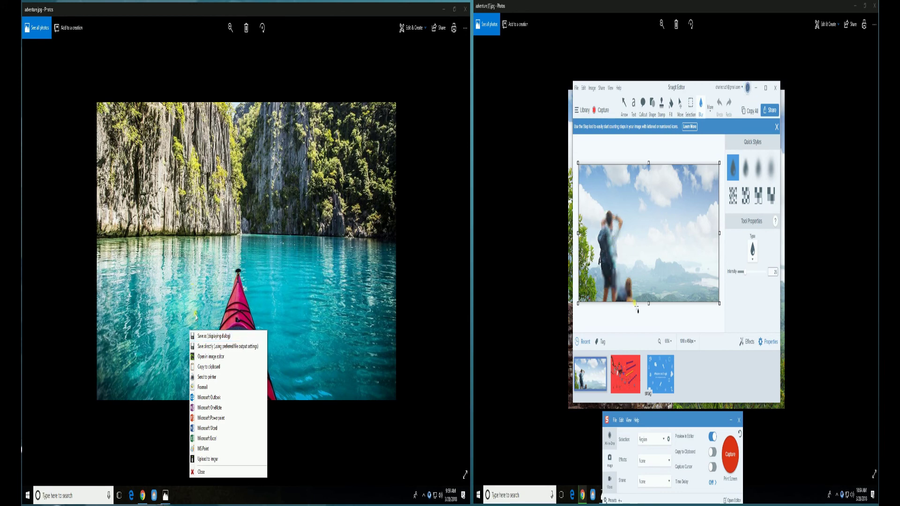